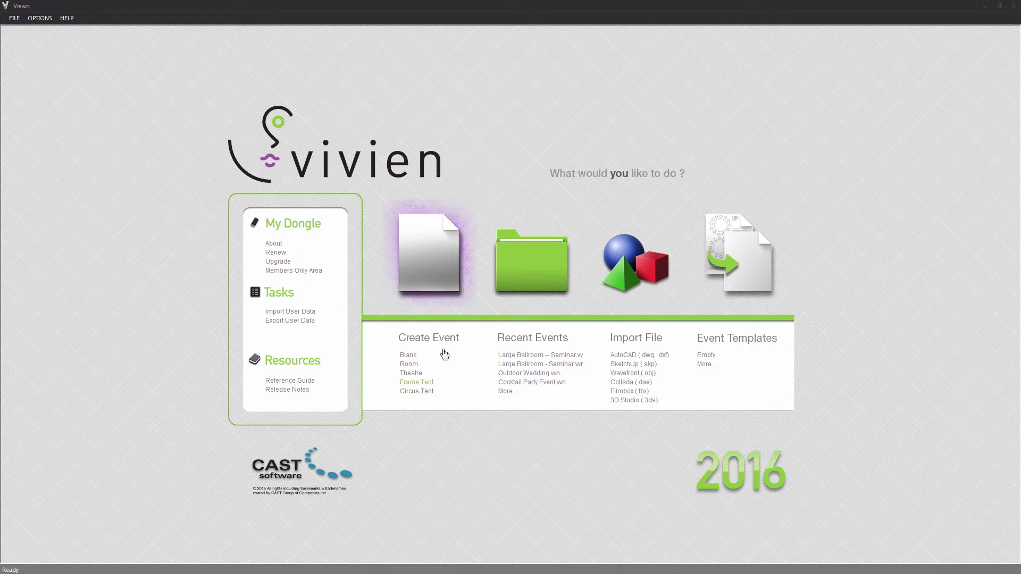
# Open the Large Ballroom -- Seminar.vvn sample event from the Samples folder.
pyautogui.click(535, 273)
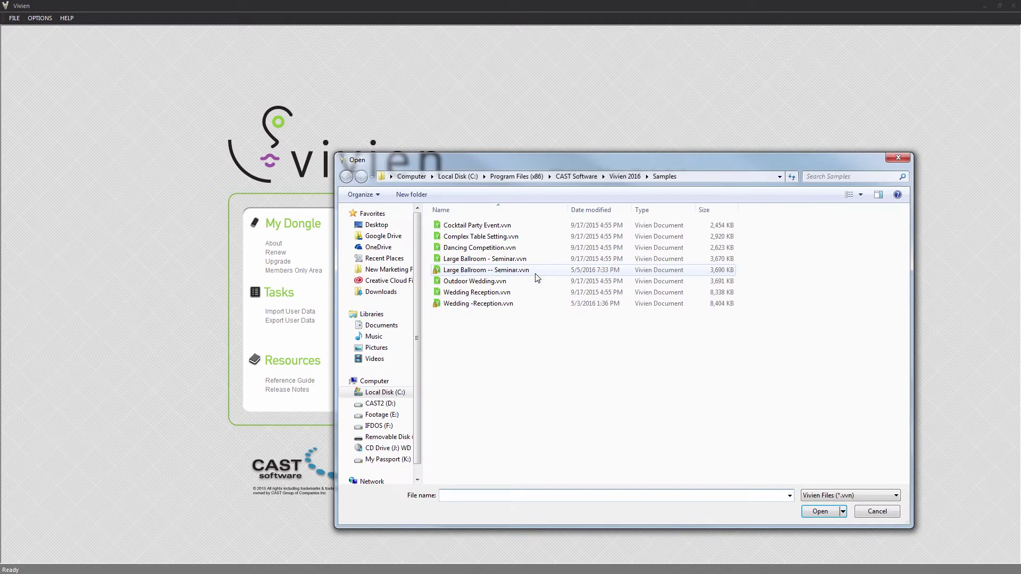
pyautogui.click(482, 273)
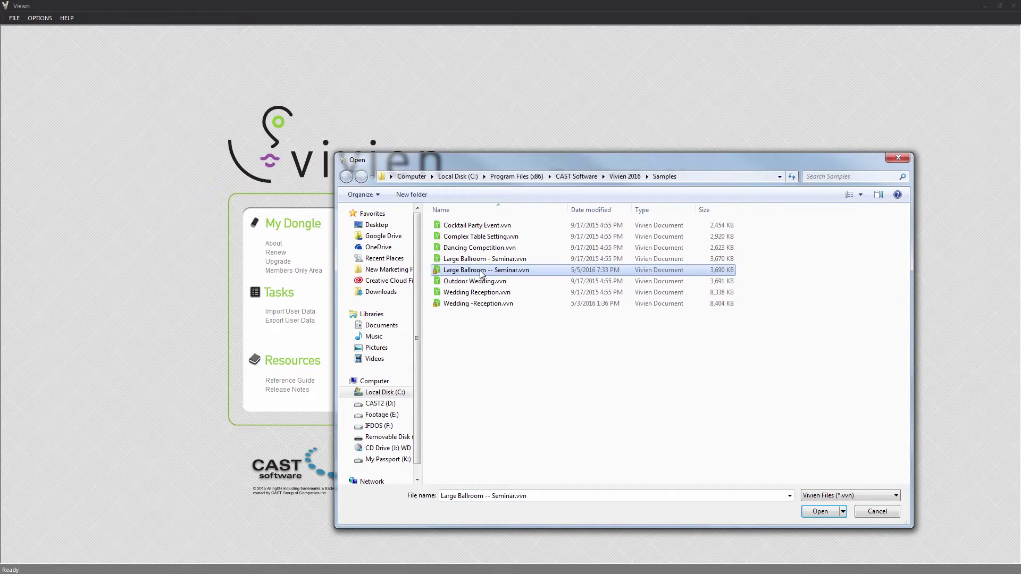
pyautogui.click(816, 512)
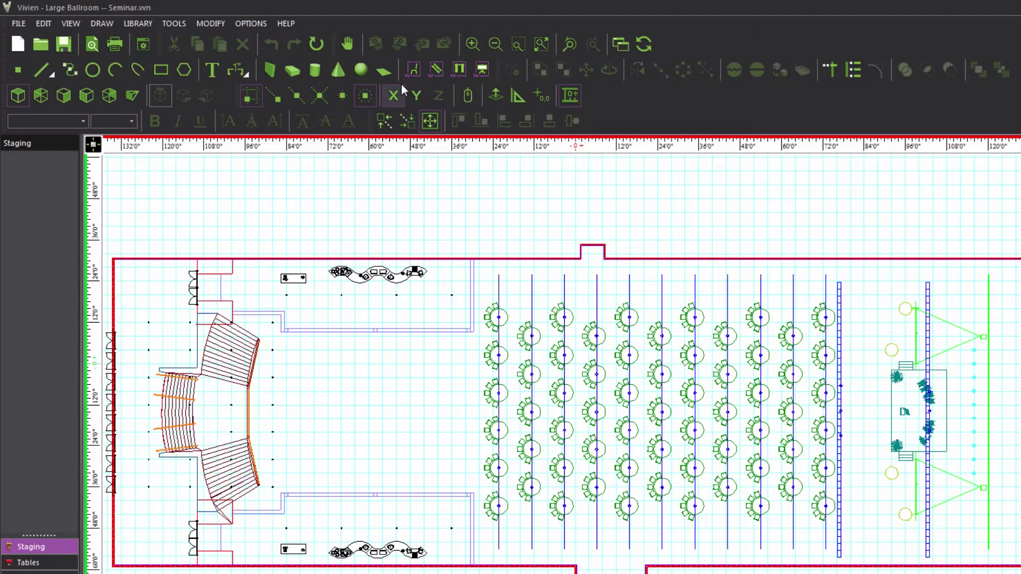
# Move the View toolbar to a new row, float it, then dock it back beside Redo.
pyautogui.moveTo(337, 44); pyautogui.dragTo(590, 99)
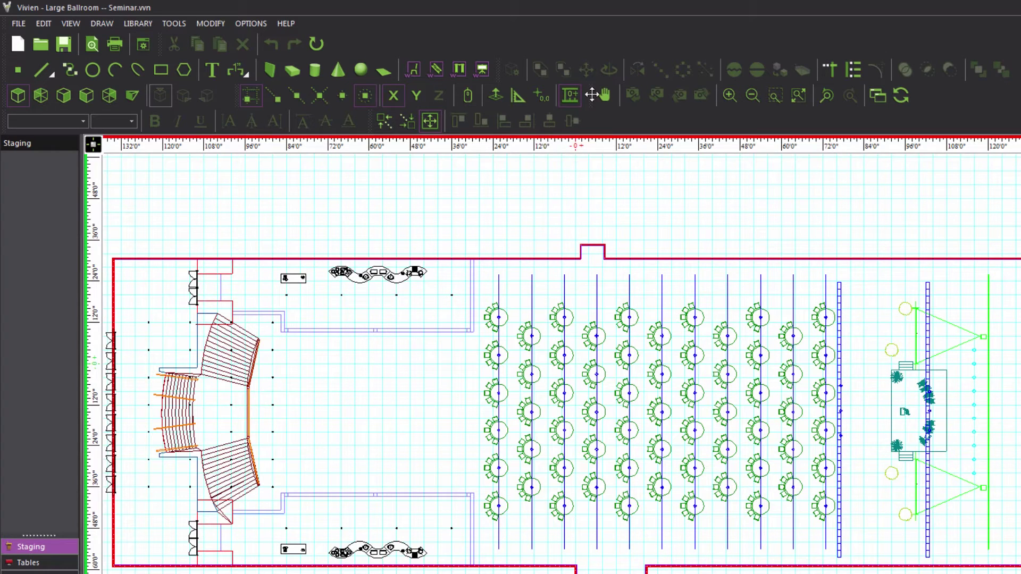
pyautogui.moveTo(593, 95); pyautogui.dragTo(182, 188)
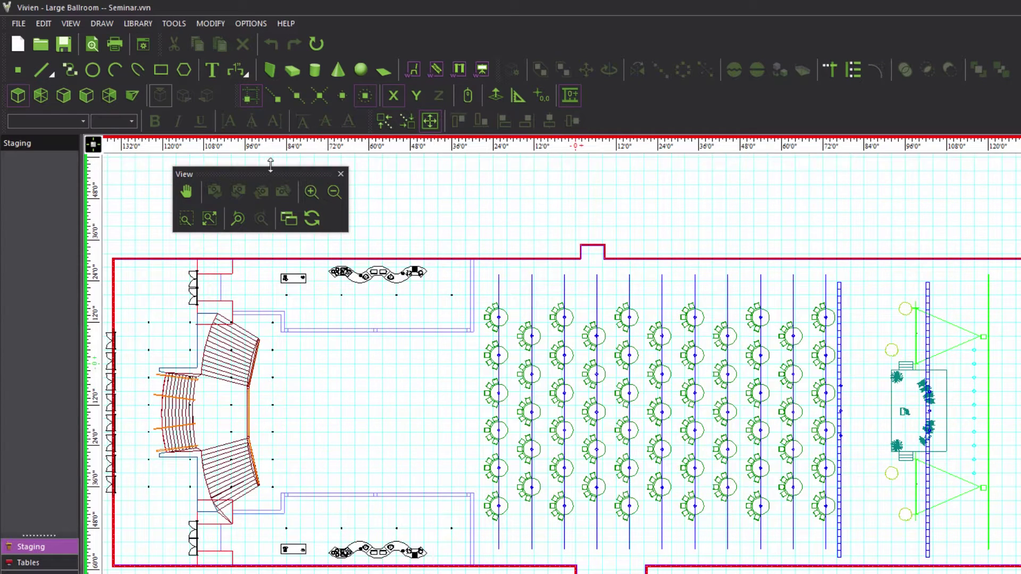
pyautogui.moveTo(237, 174); pyautogui.dragTo(396, 31)
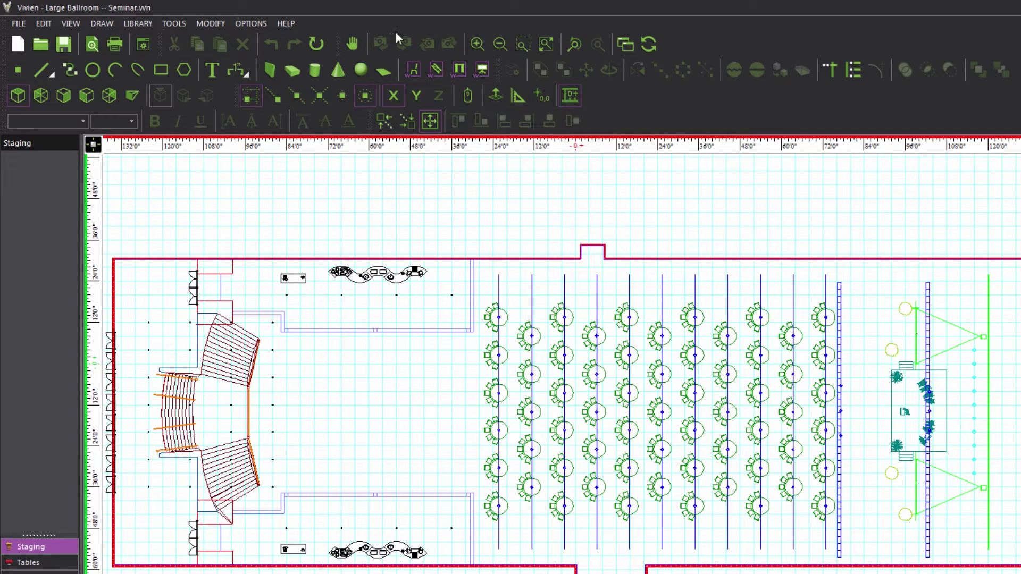
pyautogui.moveTo(343, 43); pyautogui.dragTo(330, 42)
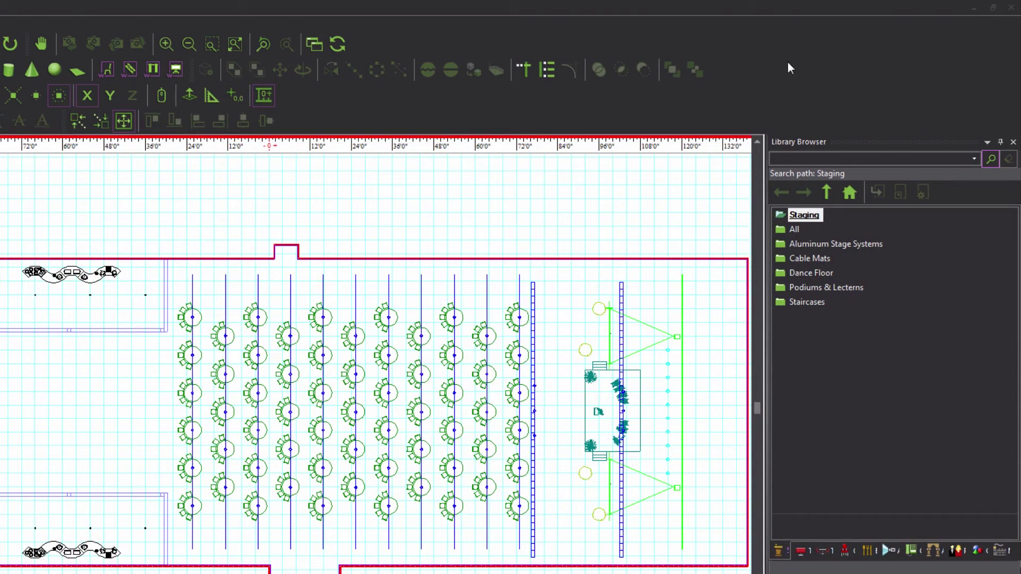
pyautogui.rightClick(788, 62)
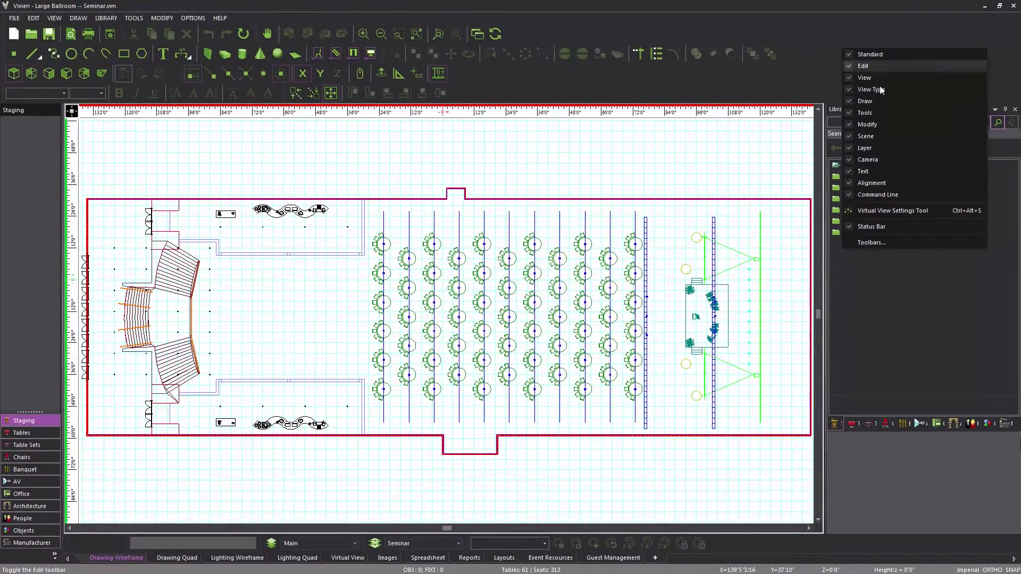
pyautogui.click(874, 172)
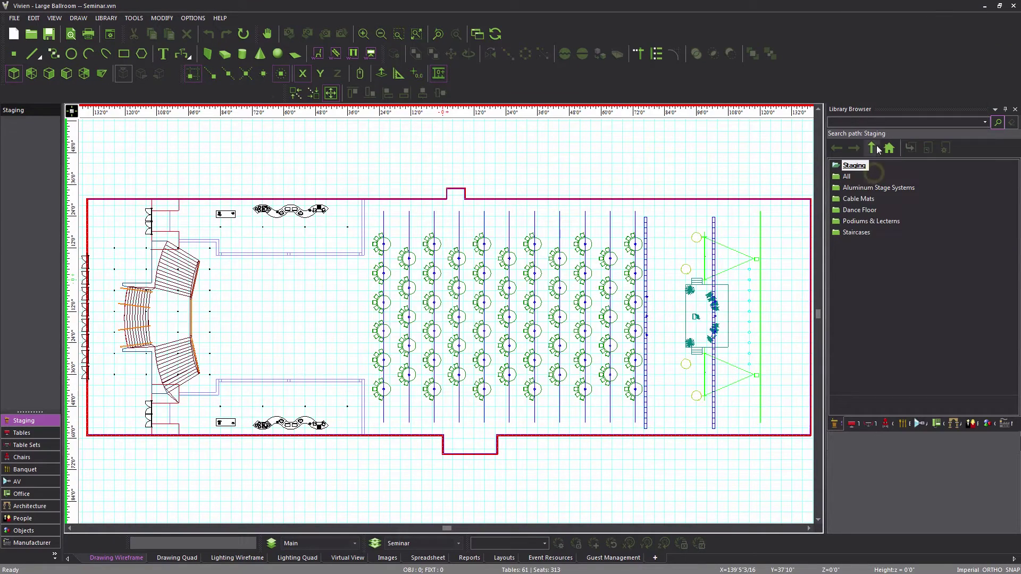
pyautogui.rightClick(877, 77)
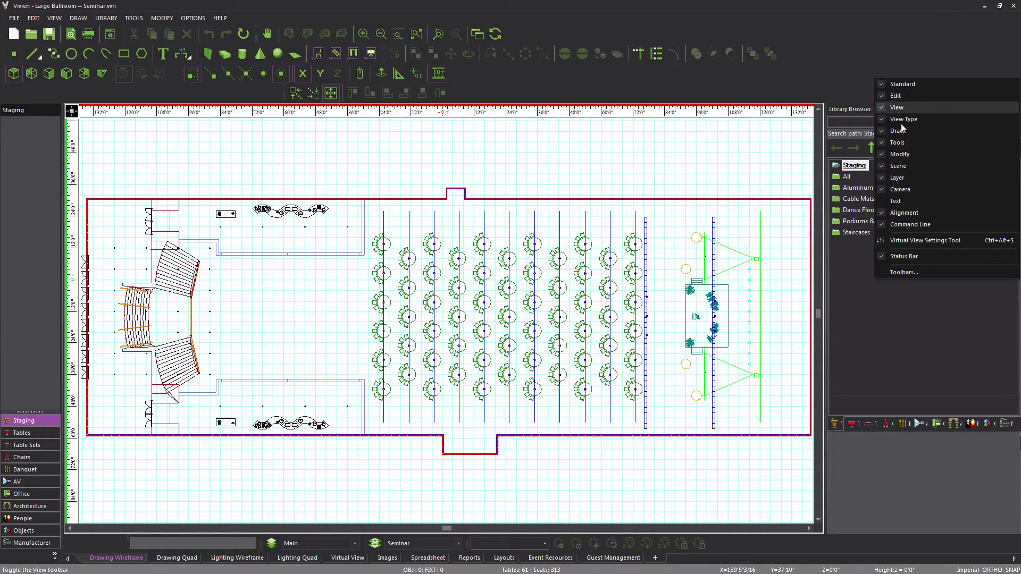
pyautogui.click(899, 214)
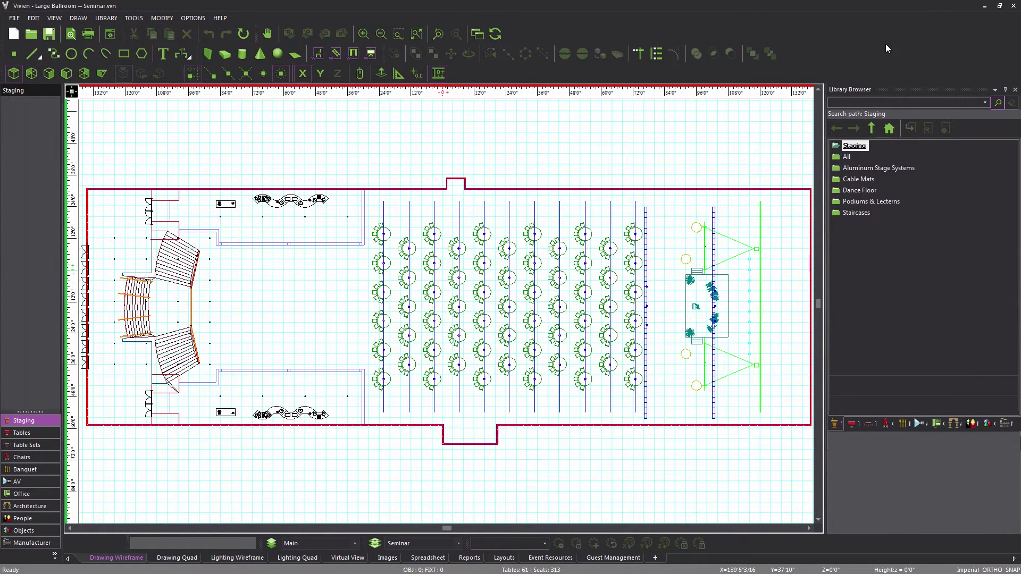
pyautogui.rightClick(886, 49)
pyautogui.click(899, 167)
pyautogui.rightClick(891, 66)
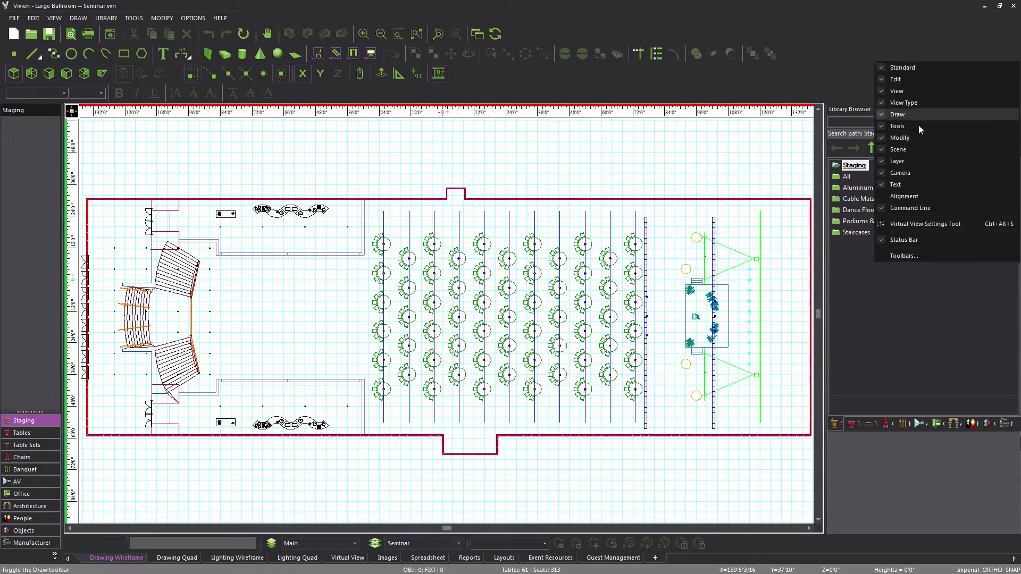
pyautogui.click(902, 196)
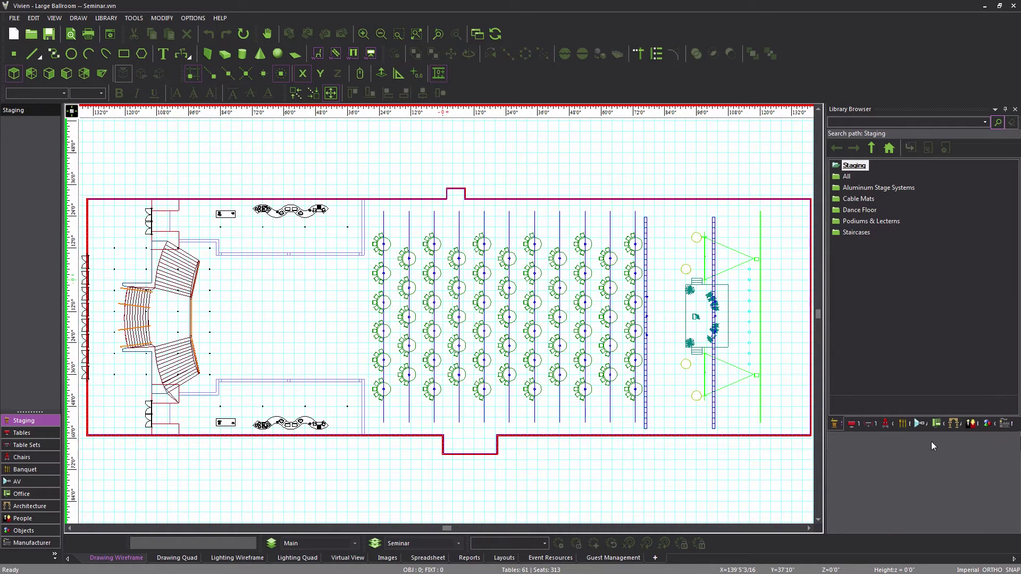
# In Table Sets > All, select the 3ft x 6ft Oval Banquet Table w/ 8 Chairs, Tablecloth set.
pyautogui.click(872, 429)
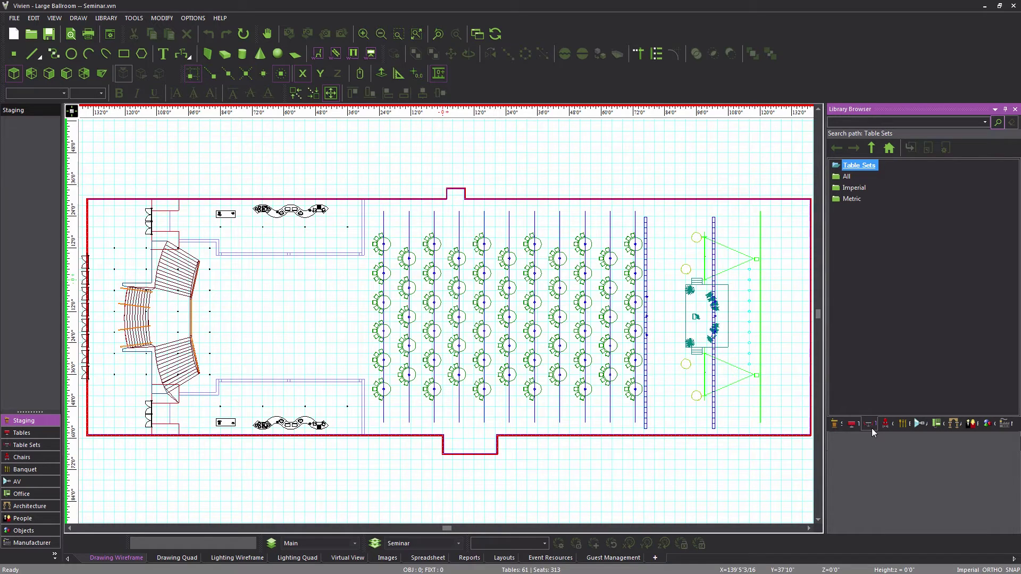
pyautogui.click(849, 179)
pyautogui.scroll(-7, 1015, 191)
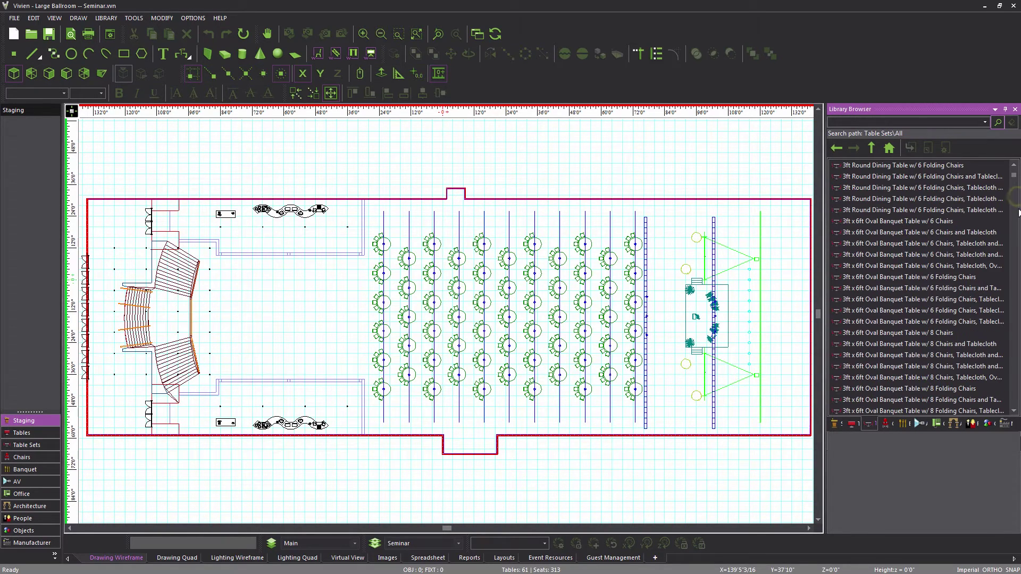
pyautogui.click(893, 393)
pyautogui.click(894, 357)
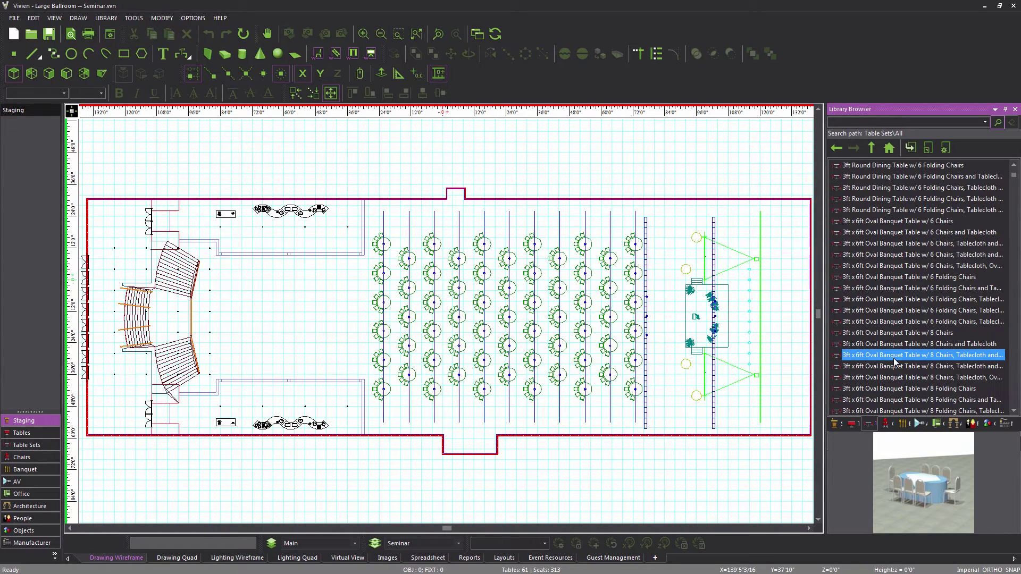
pyautogui.click(845, 123)
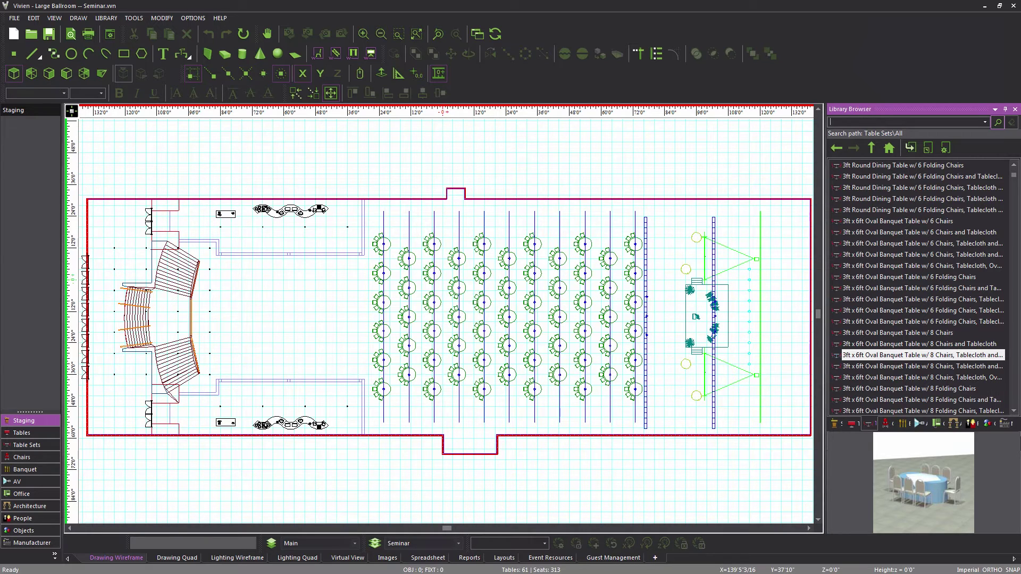
# Search the AV library for 'LCD TV' and preview the 60in LCD TV w/Base.
pyautogui.write('LCD TV')
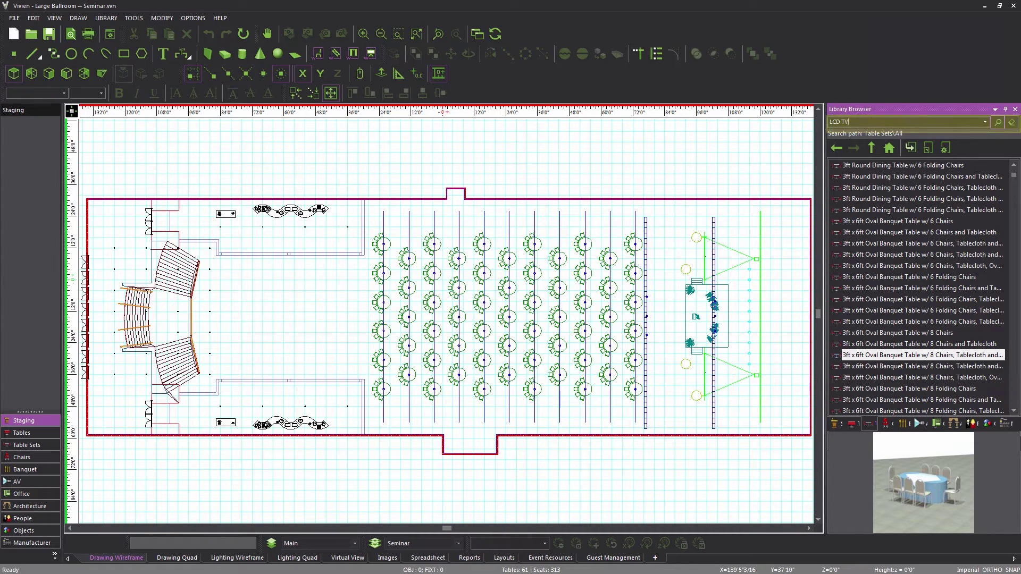
pyautogui.press('Tab')
pyautogui.press('Return')
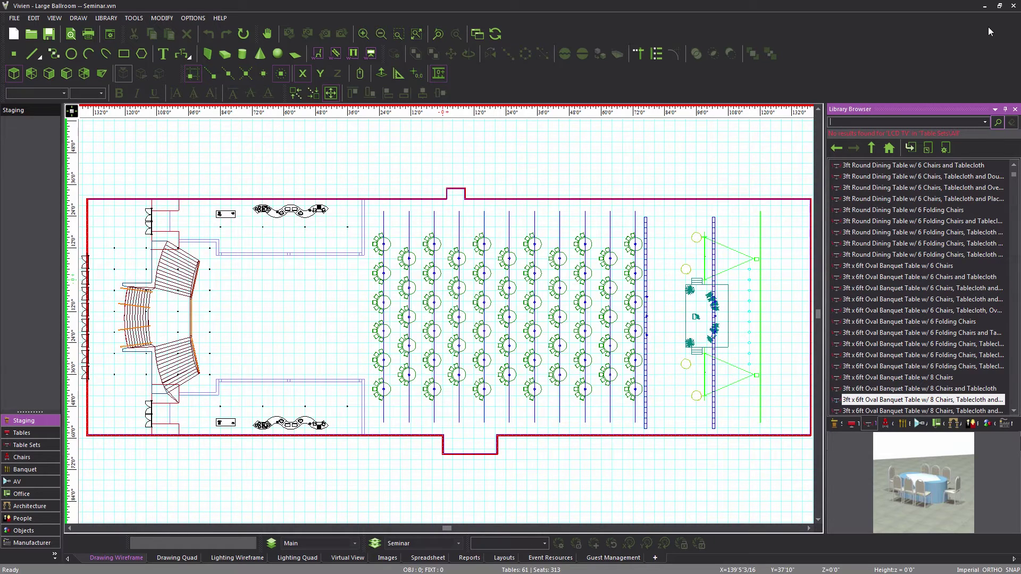
pyautogui.click(917, 424)
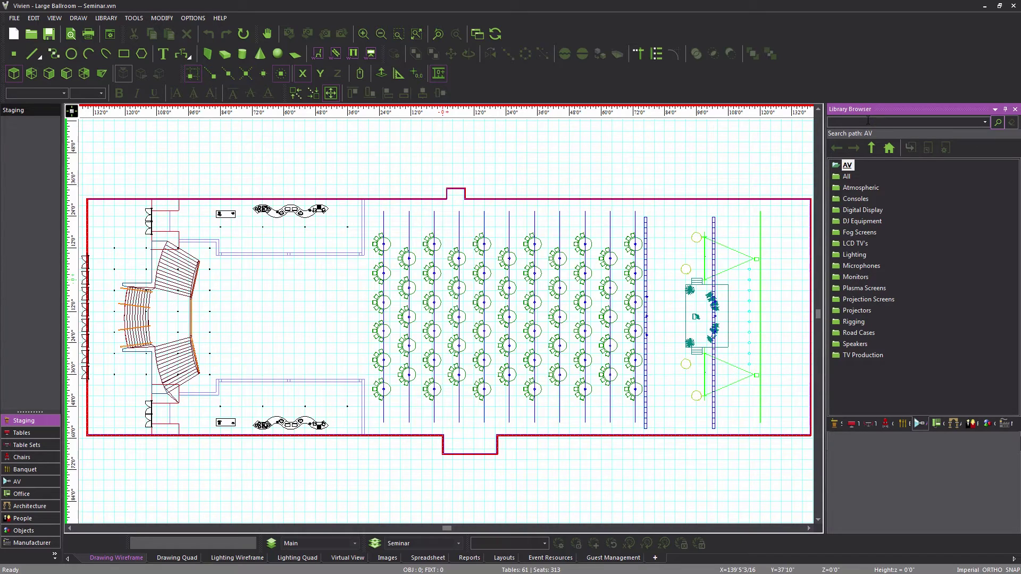
pyautogui.write('LCD TV')
pyautogui.press('Return')
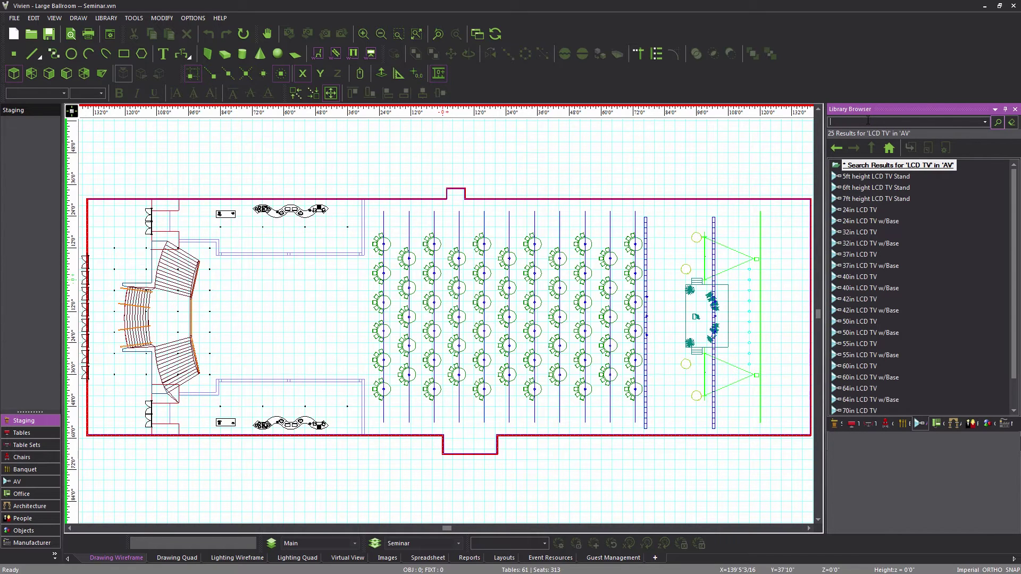
pyautogui.click(883, 334)
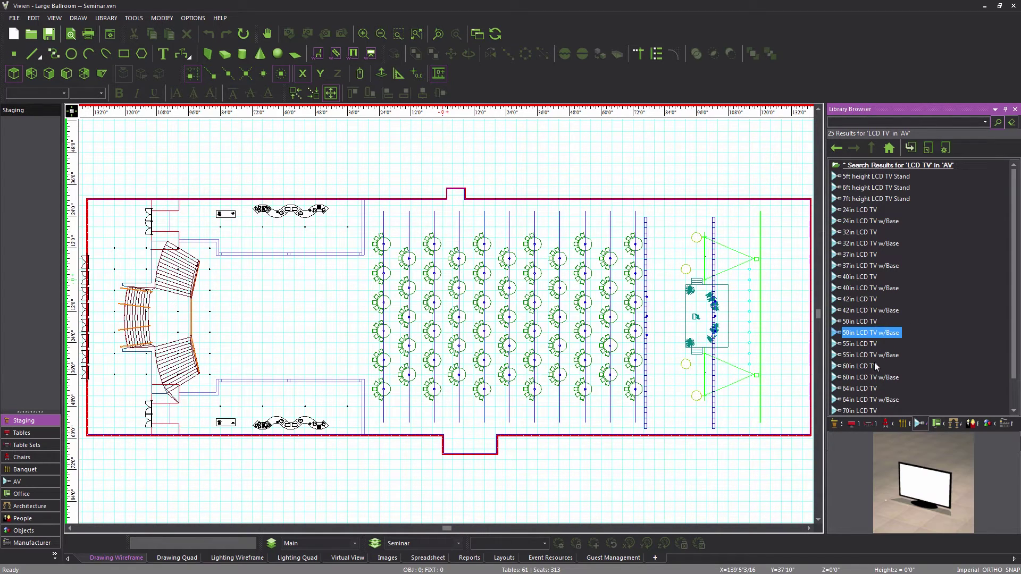
pyautogui.click(864, 377)
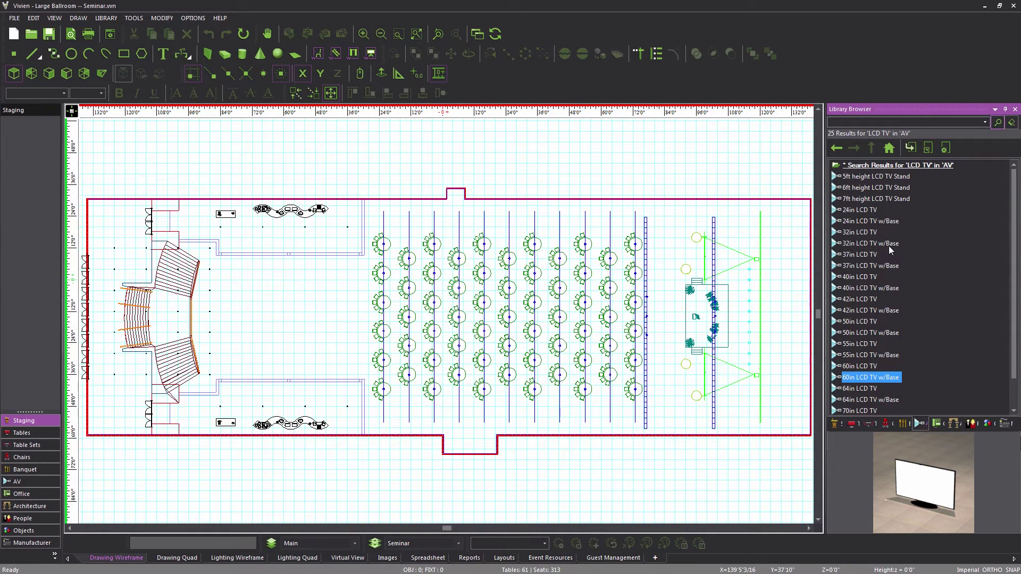
# Undock the Library Browser, close it, and reopen it from the LIBRARY menu.
pyautogui.moveTo(916, 110); pyautogui.dragTo(633, 137)
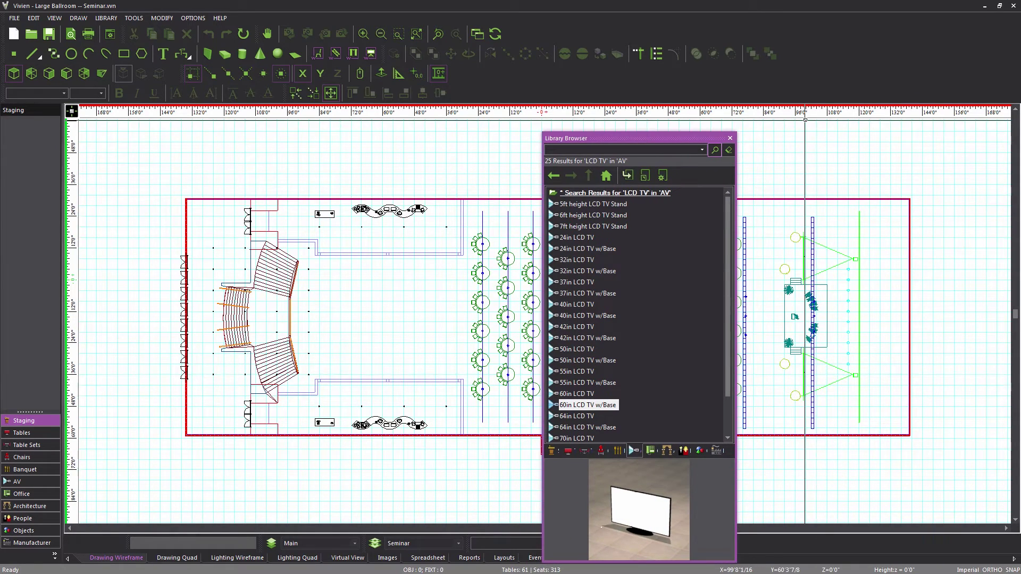
pyautogui.click(730, 139)
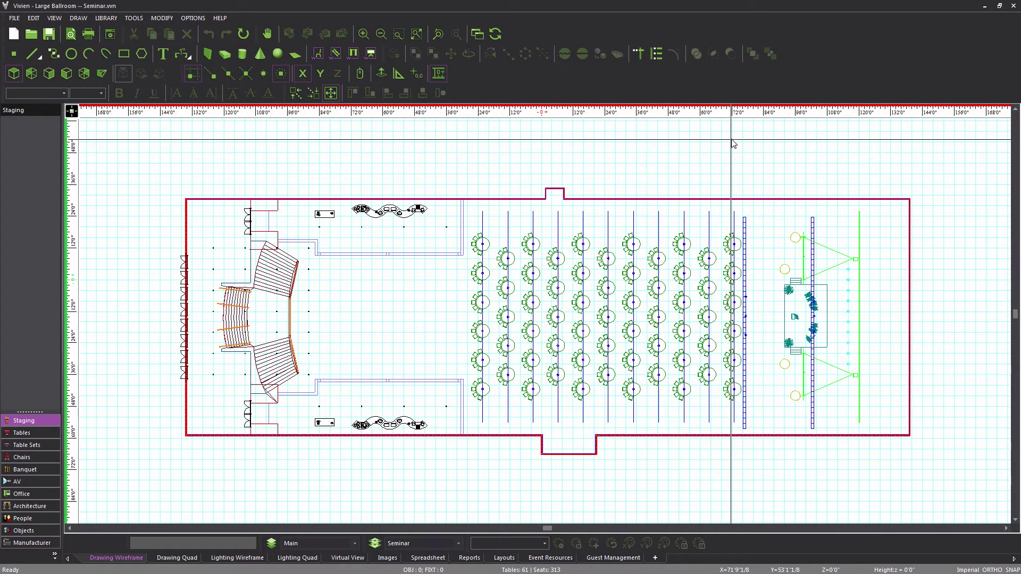
pyautogui.click(106, 18)
pyautogui.click(119, 34)
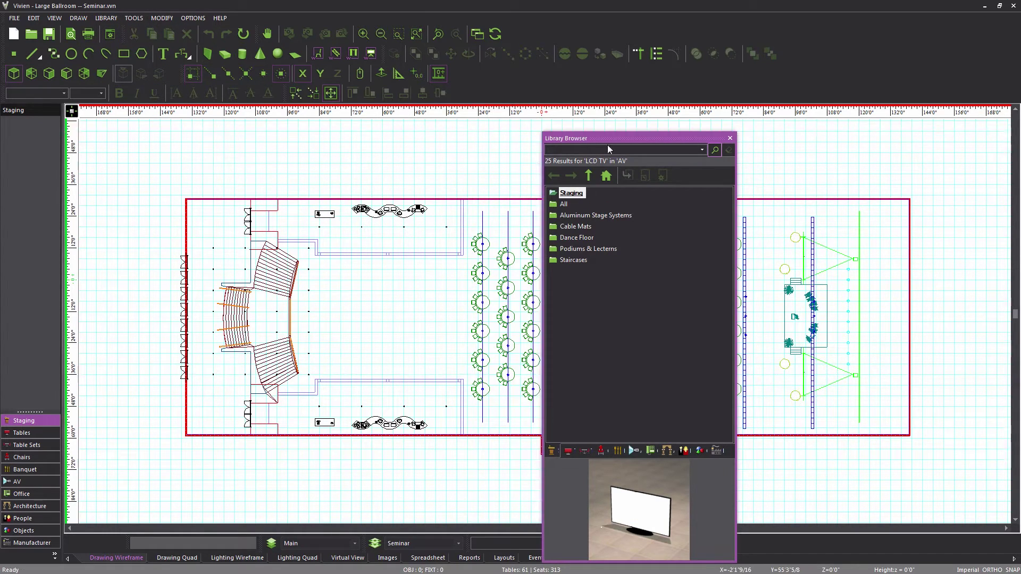
# Reposition and shrink the floating Library Browser, then dock it on the right.
pyautogui.moveTo(630, 141); pyautogui.dragTo(630, 94)
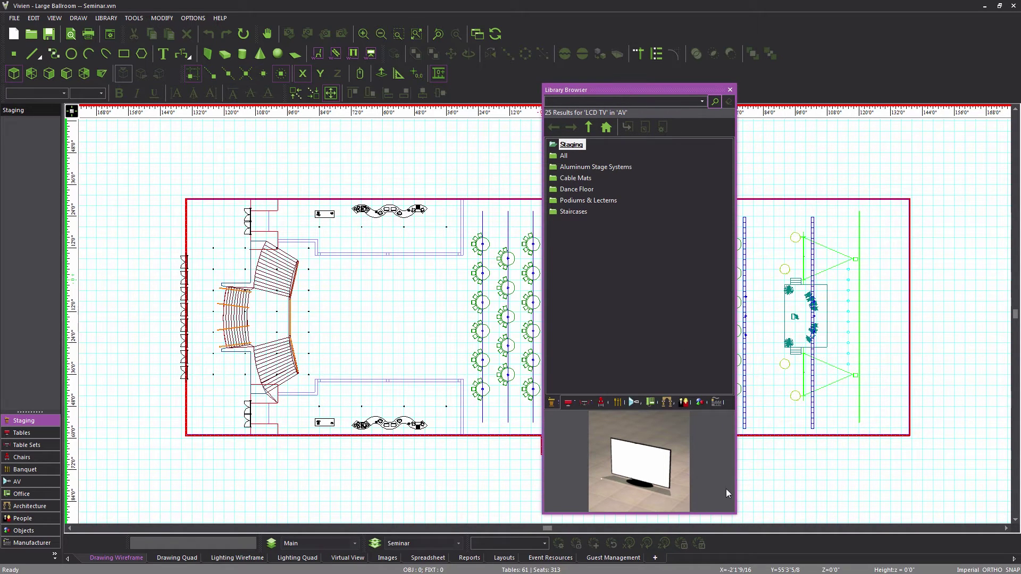
pyautogui.moveTo(736, 513); pyautogui.dragTo(717, 354)
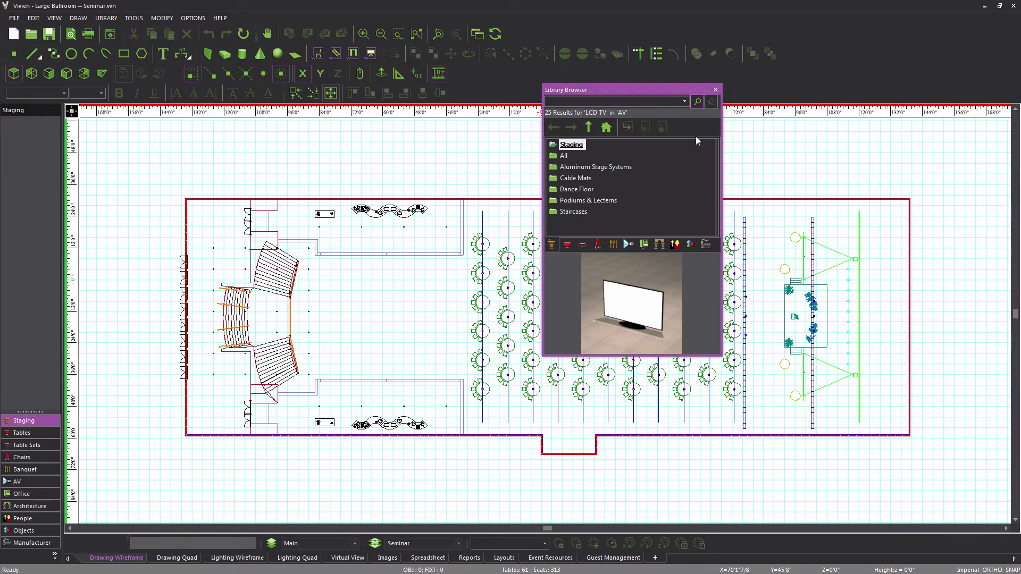
pyautogui.moveTo(623, 89)
pyautogui.mouseDown()
pyautogui.moveTo(746, 124)
pyautogui.moveTo(1007, 326)
pyautogui.mouseUp()
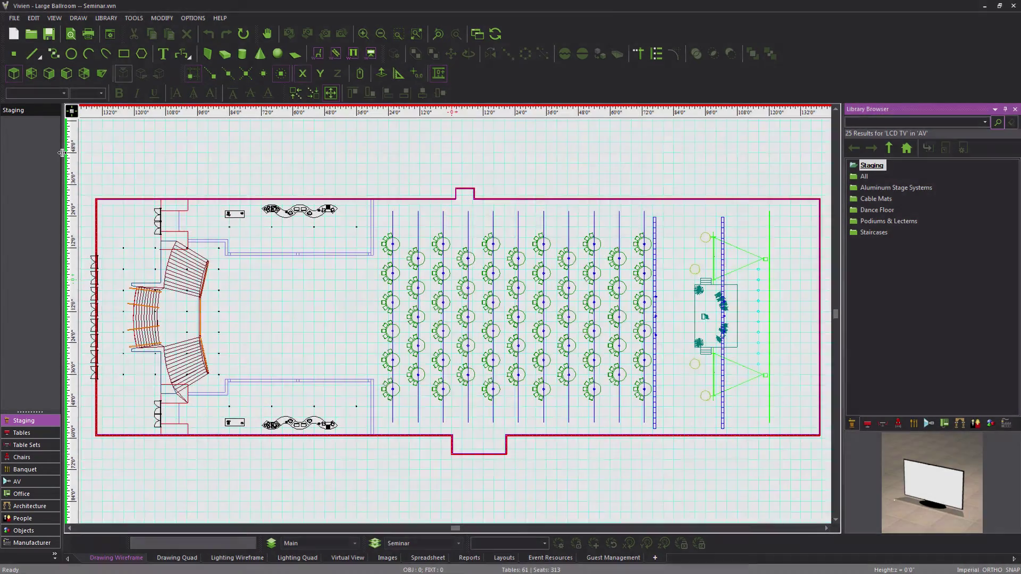
# Widen the left Staging category panel slightly by moving its splitter right.
pyautogui.moveTo(61, 154); pyautogui.dragTo(69, 156)
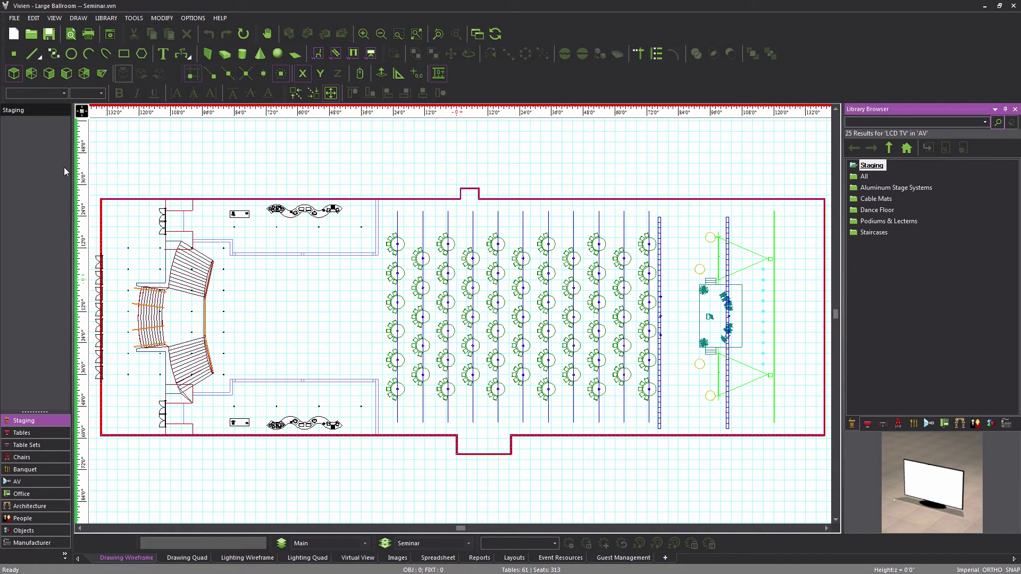
# Add the 3ft x 6ft oval banquet set with 6 folding chairs to the shortcut bar, then briefly check Lighting Wireframe view.
pyautogui.click(884, 424)
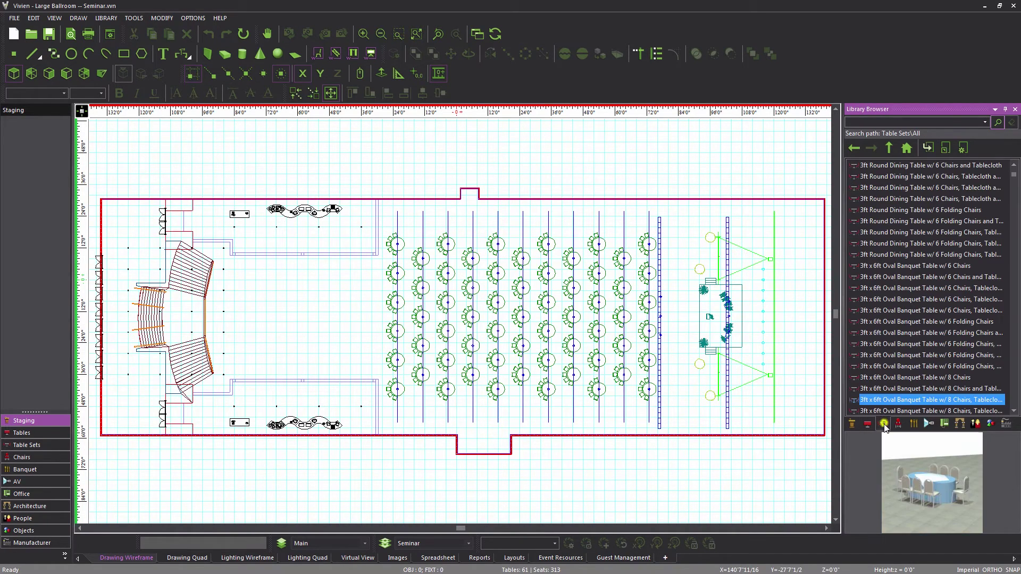
pyautogui.click(899, 366)
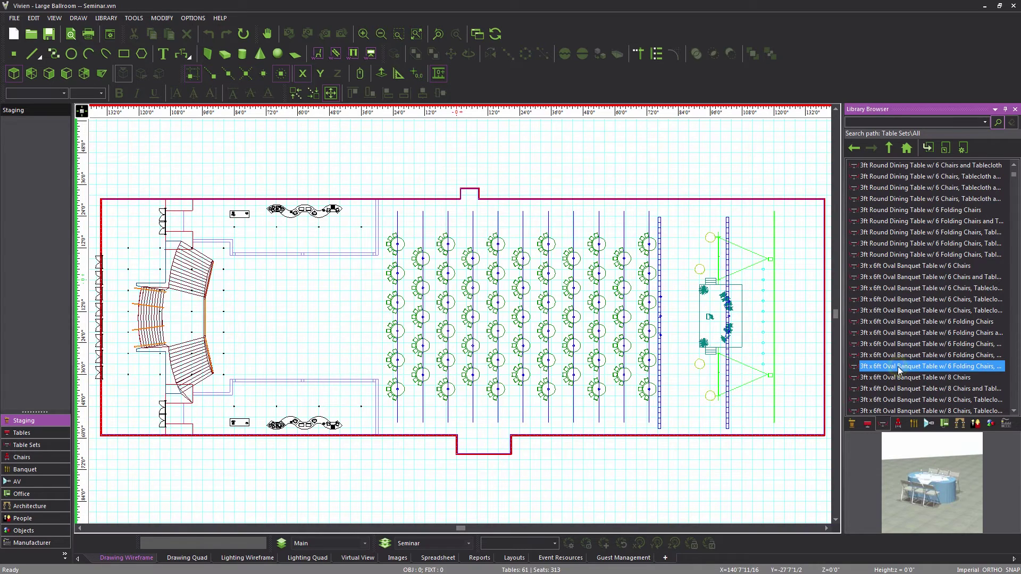
pyautogui.rightClick(899, 368)
pyautogui.click(919, 389)
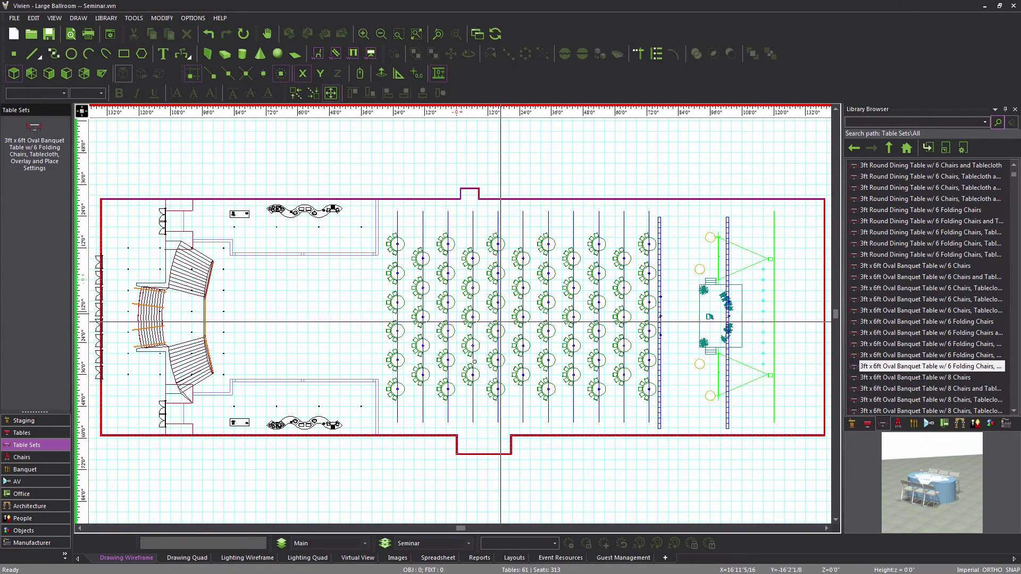
pyautogui.click(257, 558)
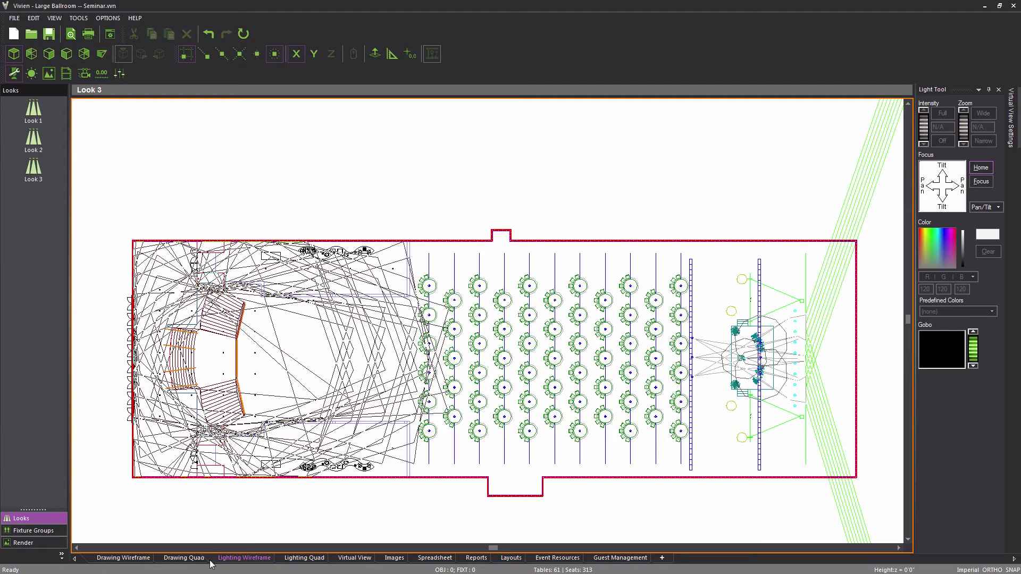
pyautogui.click(122, 561)
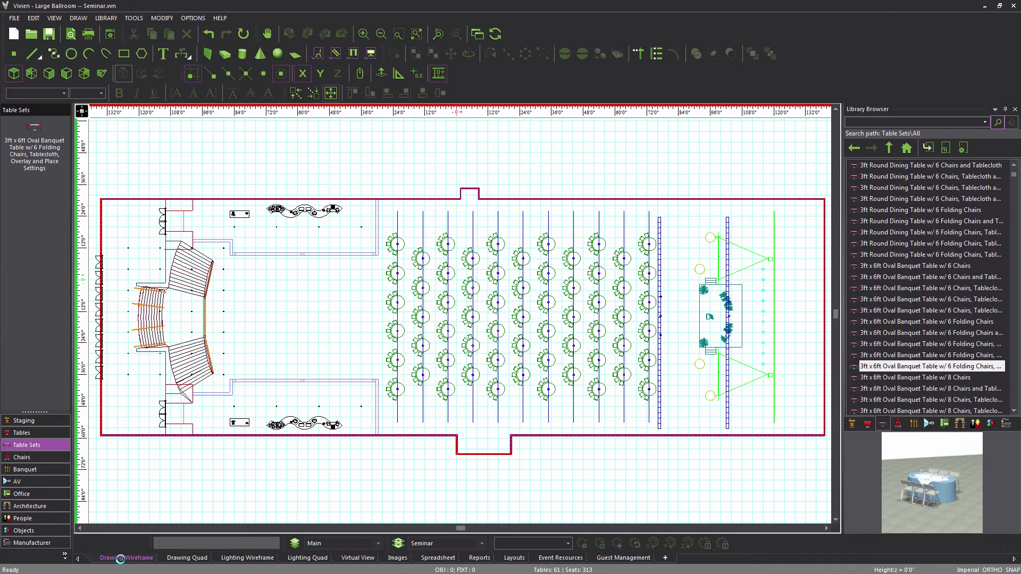